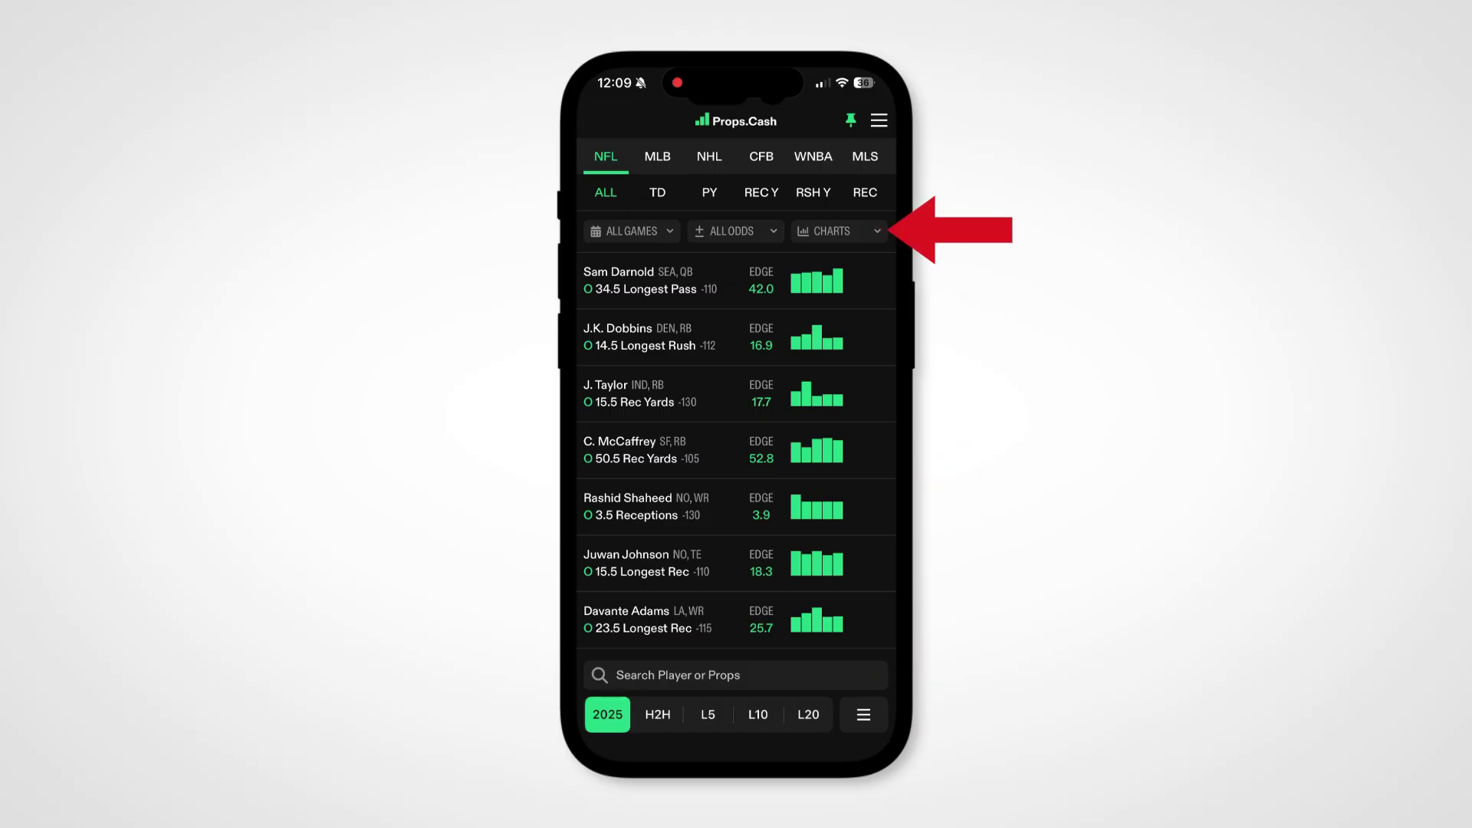
Bring up the chart-versus-hit-rate choice and scroll the prop categories sideways.
left_click(840, 231)
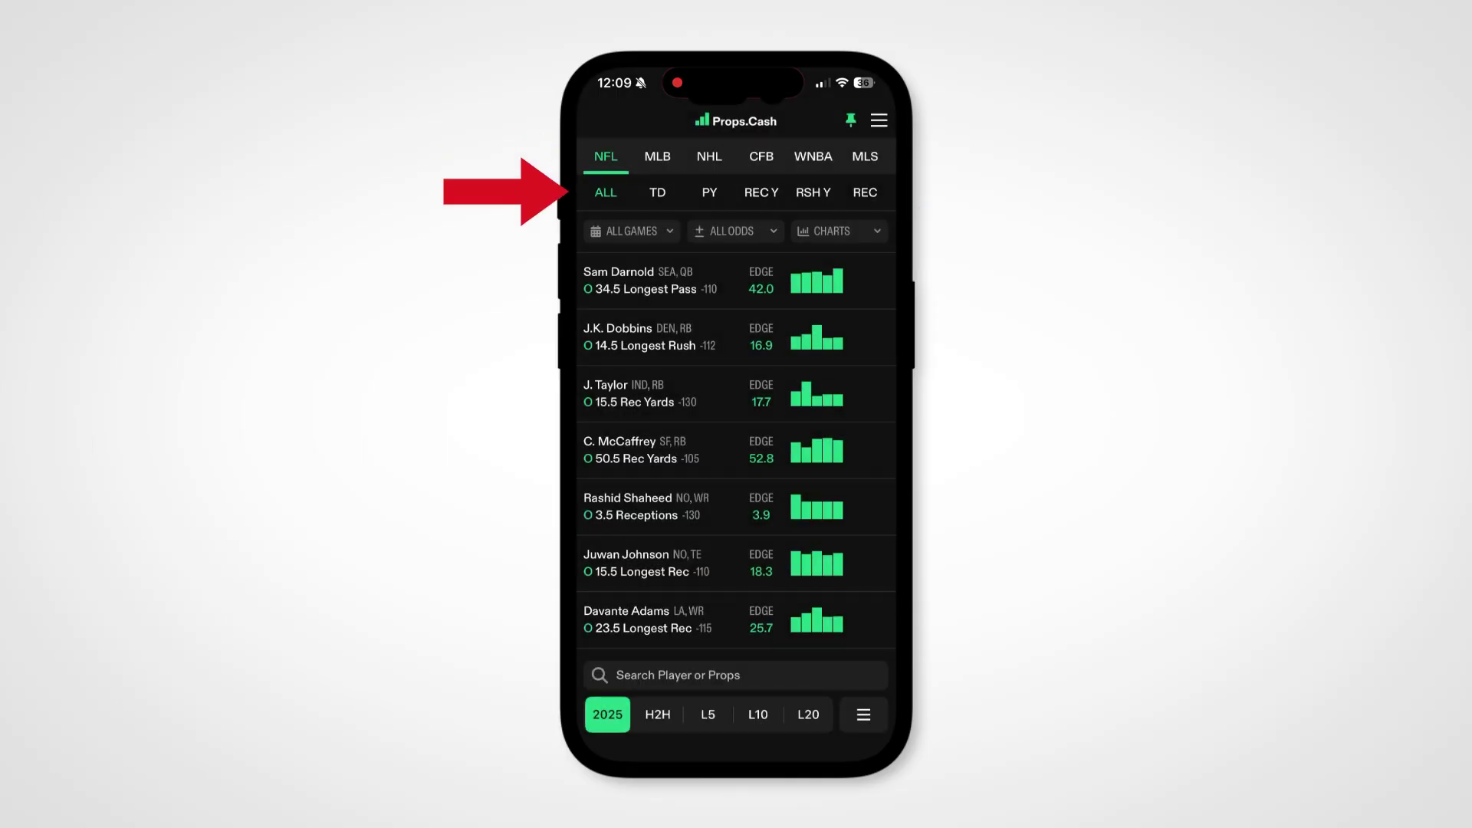
scroll(736, 192, "right", 2)
scroll(736, 192, "right", 2)
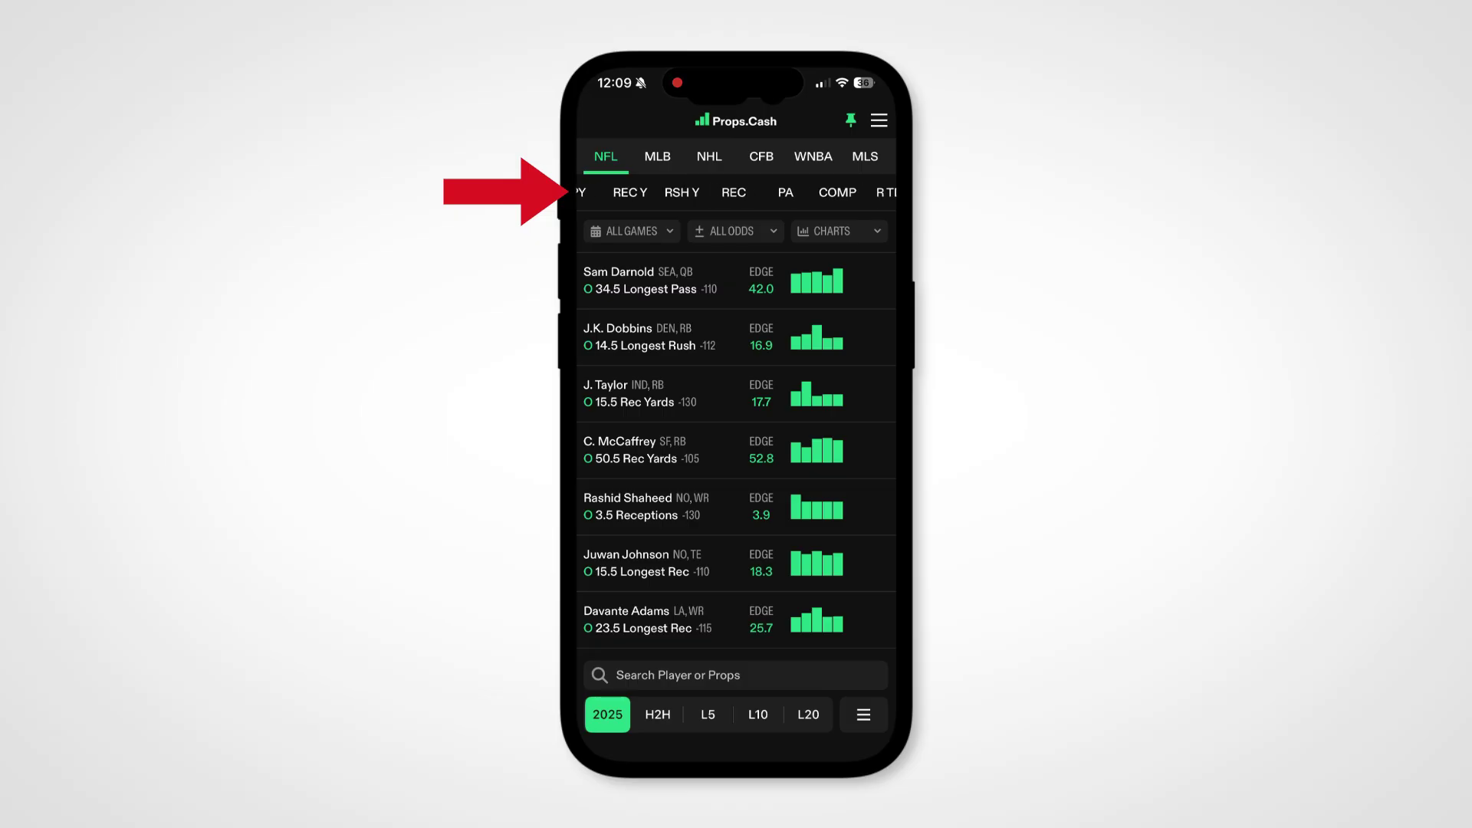
scroll(736, 192, "left", 3)
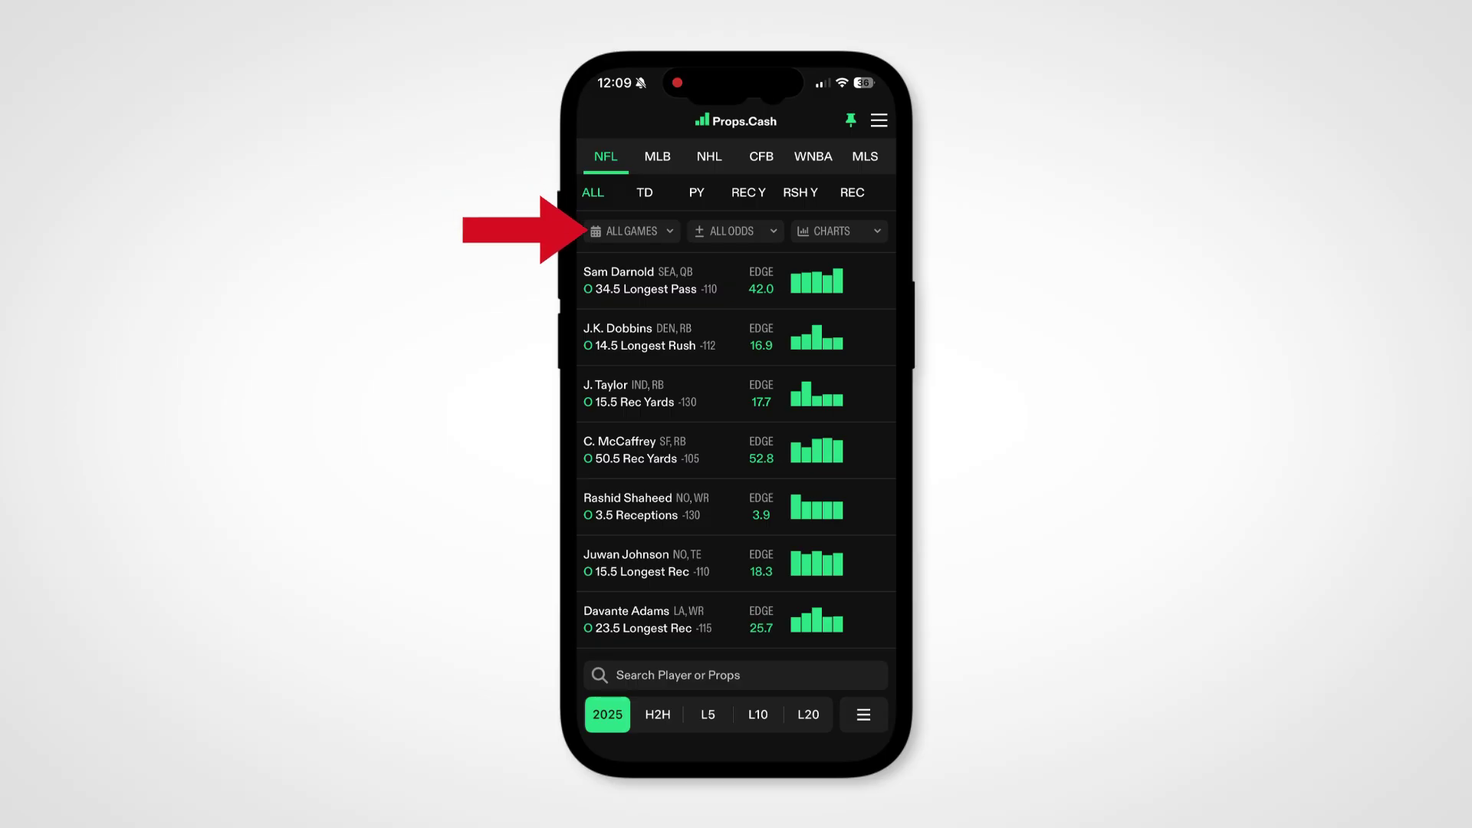
Preview the full-height All Games list and All Odds range, then show the Charts choice.
left_click(632, 231)
left_click(729, 358)
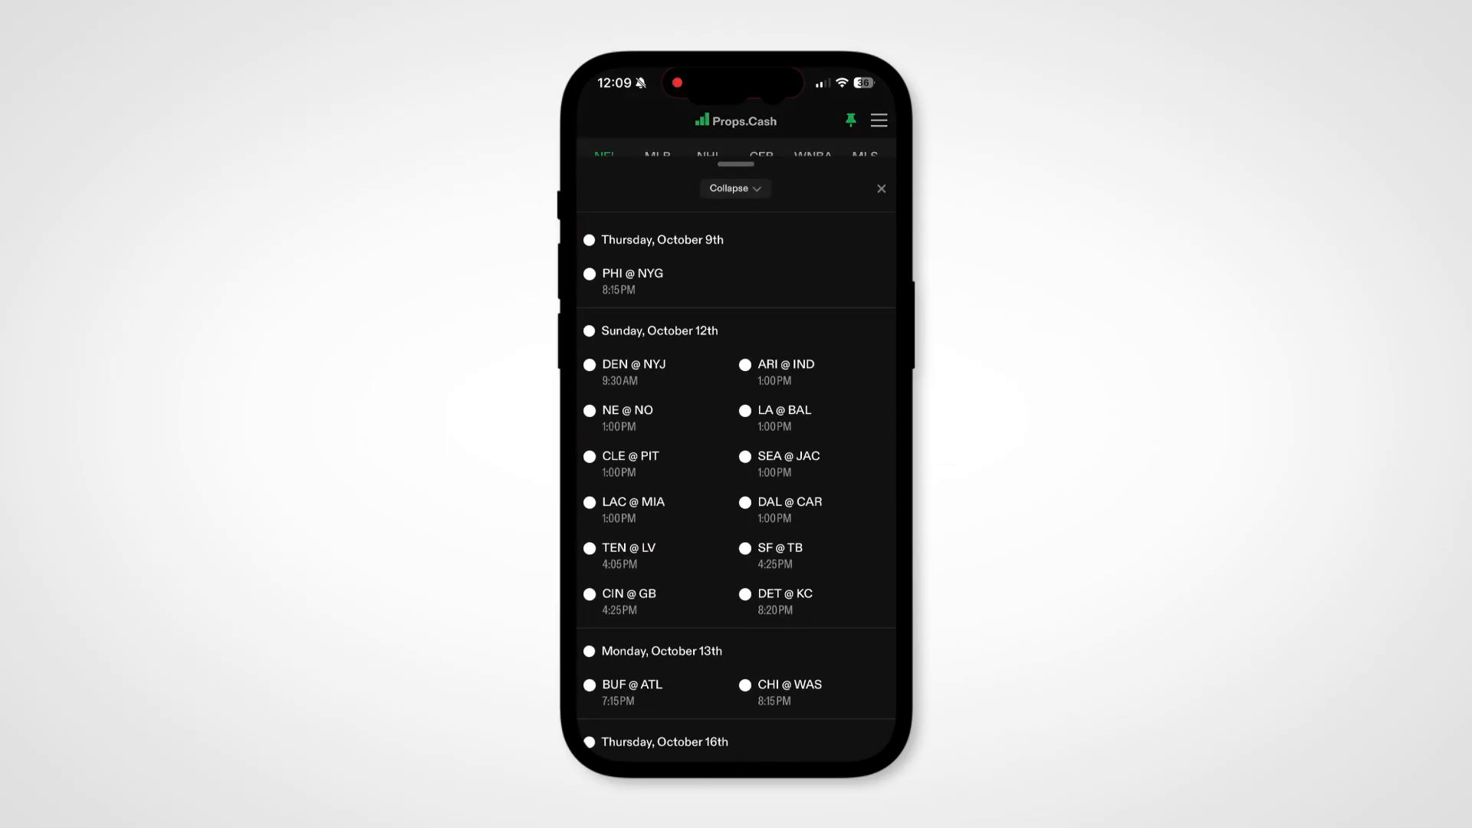
left_click(732, 231)
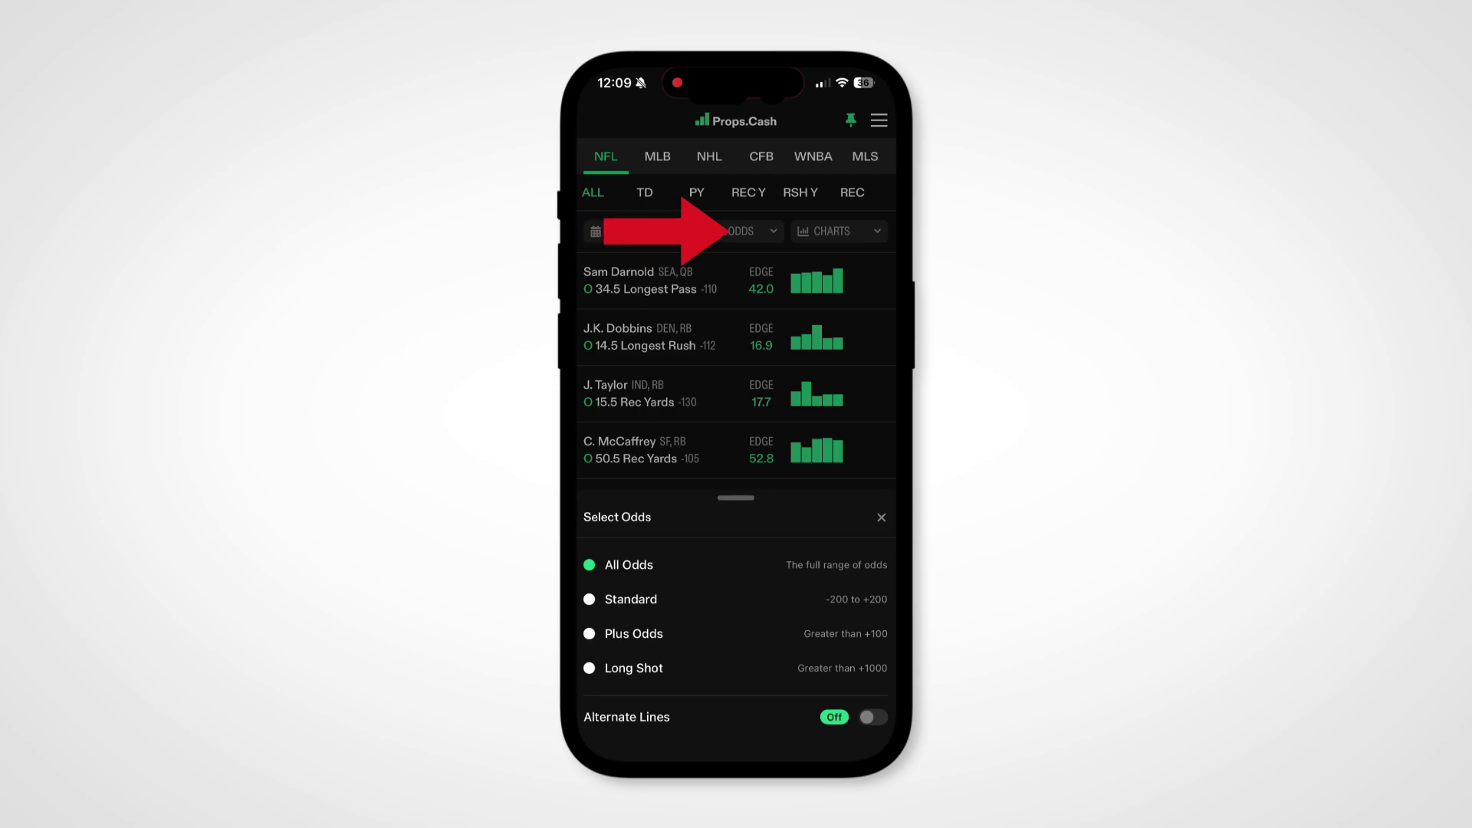
left_click(880, 517)
left_click(836, 231)
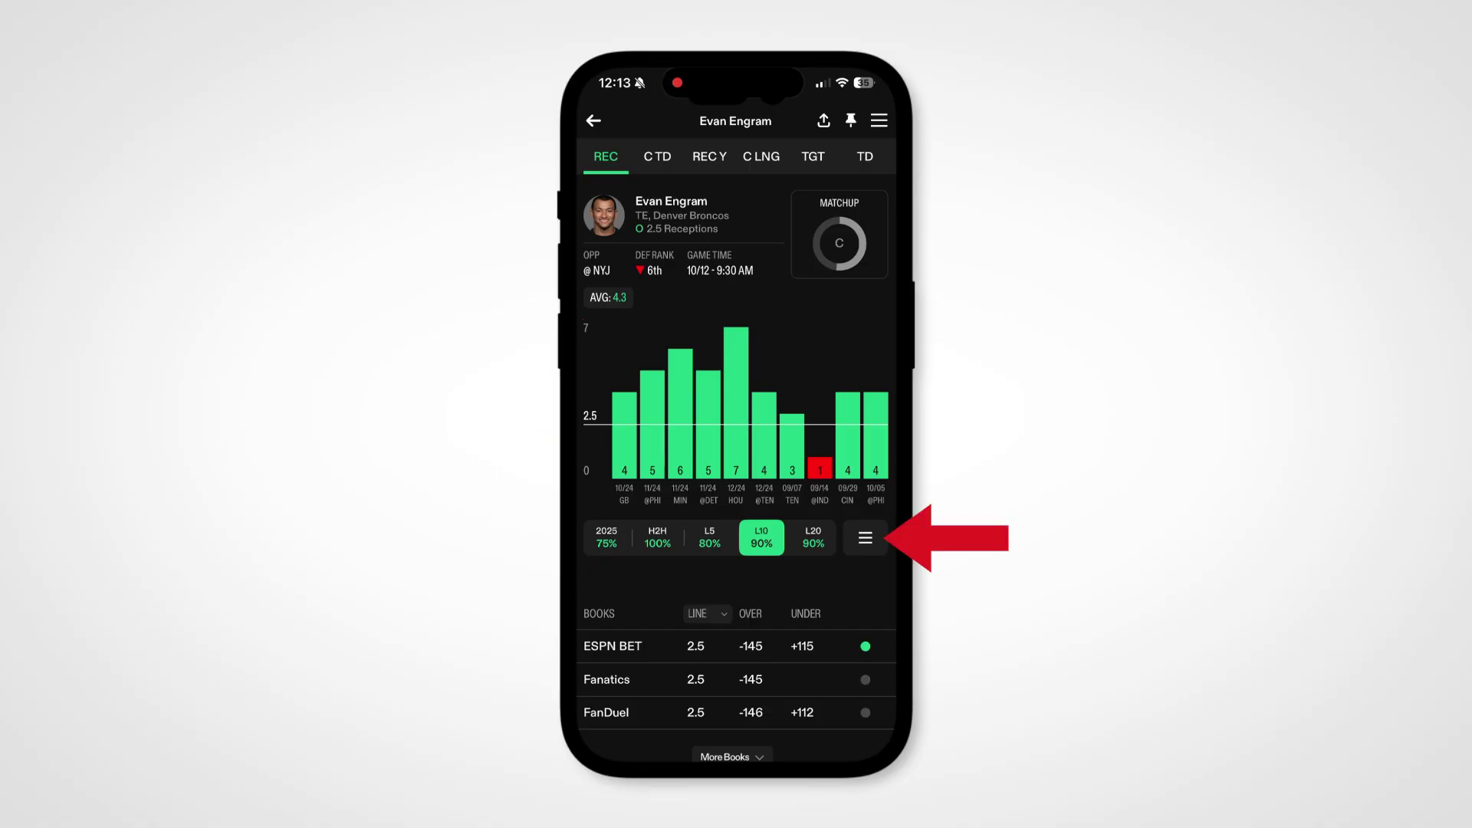
Open the chart filter panel for Evan Engram's 2.5 receptions prop.
left_click(865, 537)
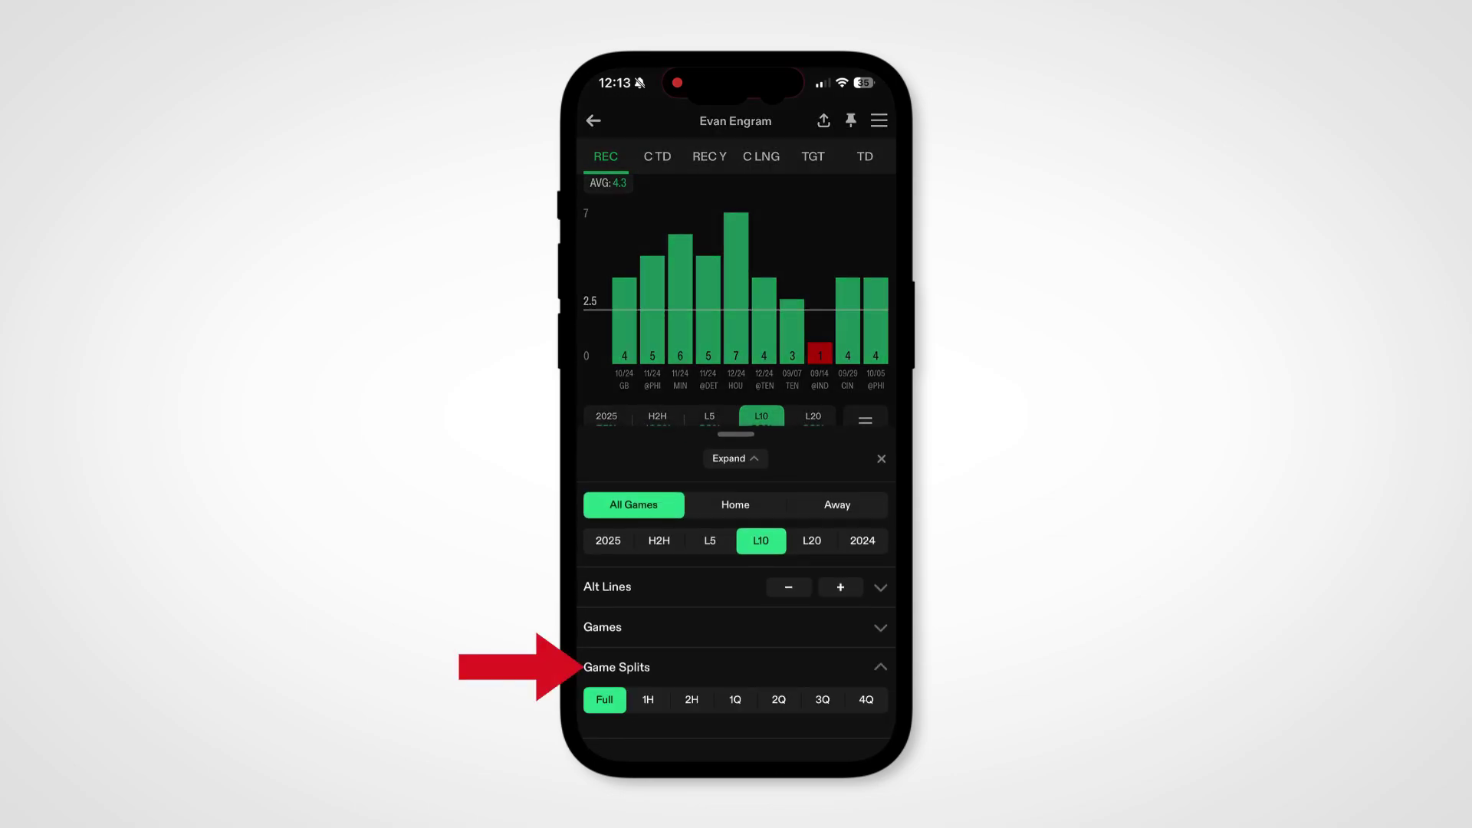
Add a Snap % of at least 38 stat filter to Evan Engram's receptions chart.
left_click(604, 707)
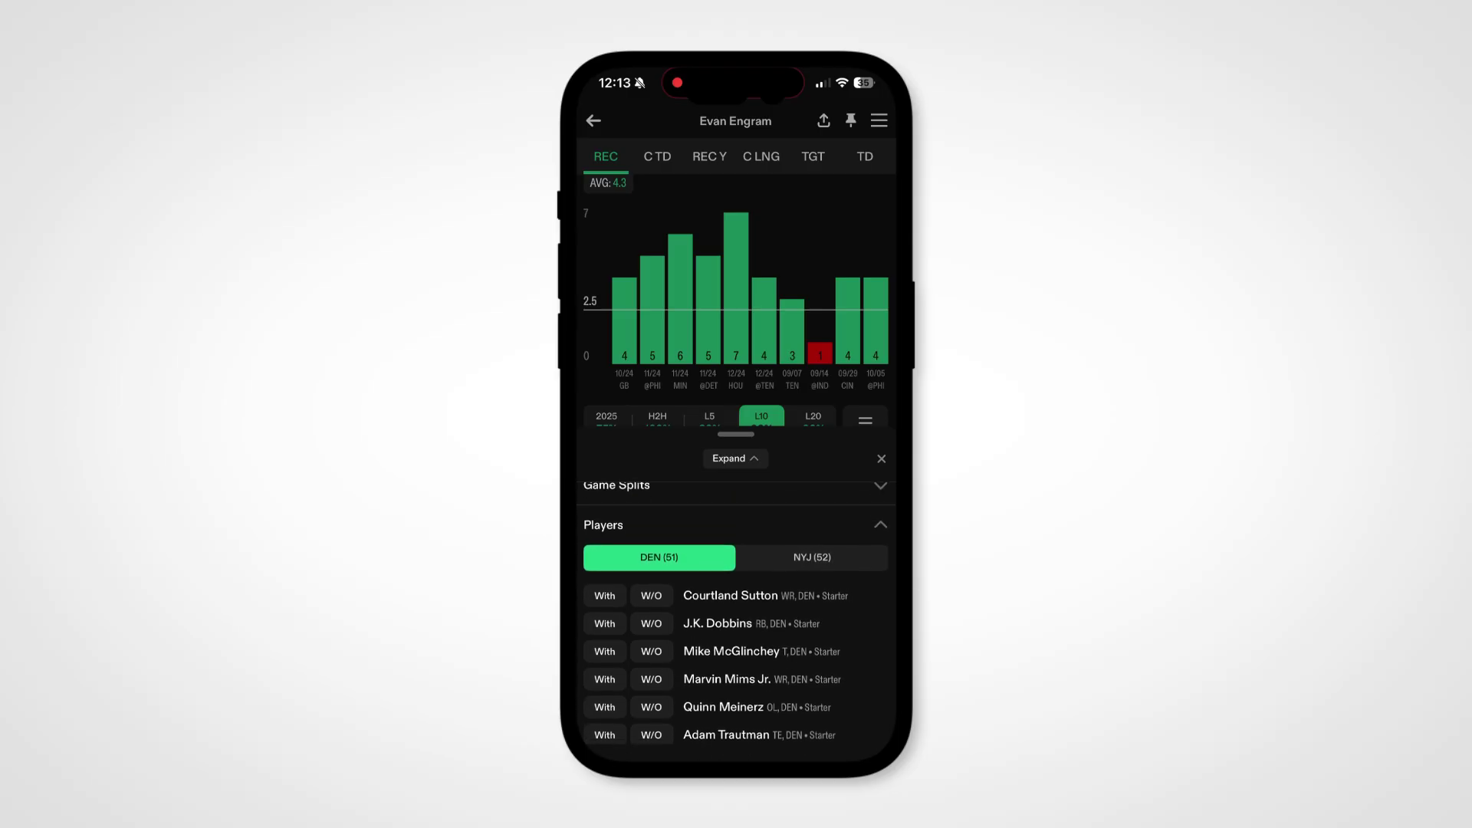
left_click(614, 578)
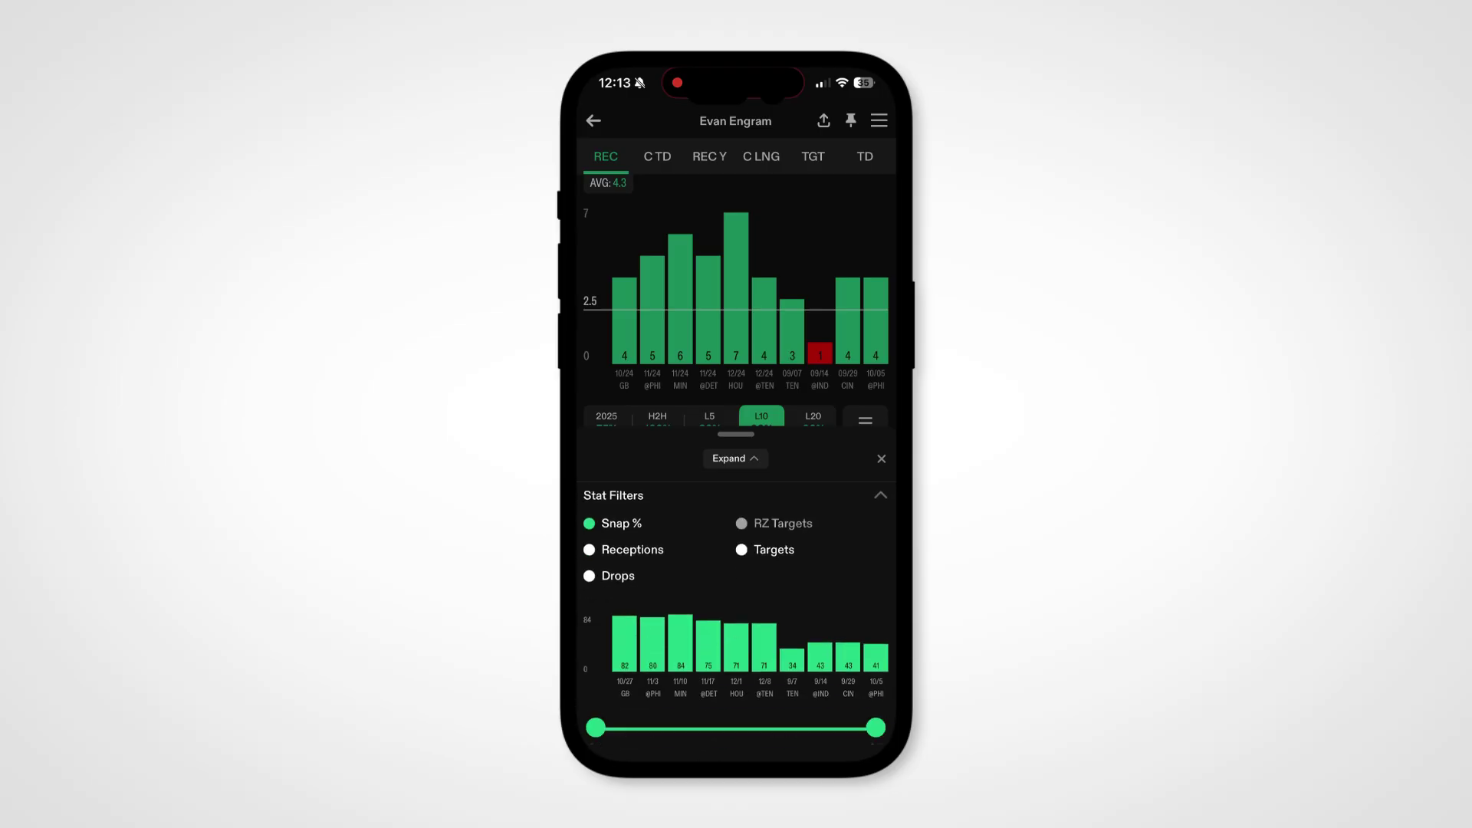
mouse_move(596, 682)
left_mouse_down()
mouse_move(857, 682)
mouse_move(614, 684)
left_mouse_up()
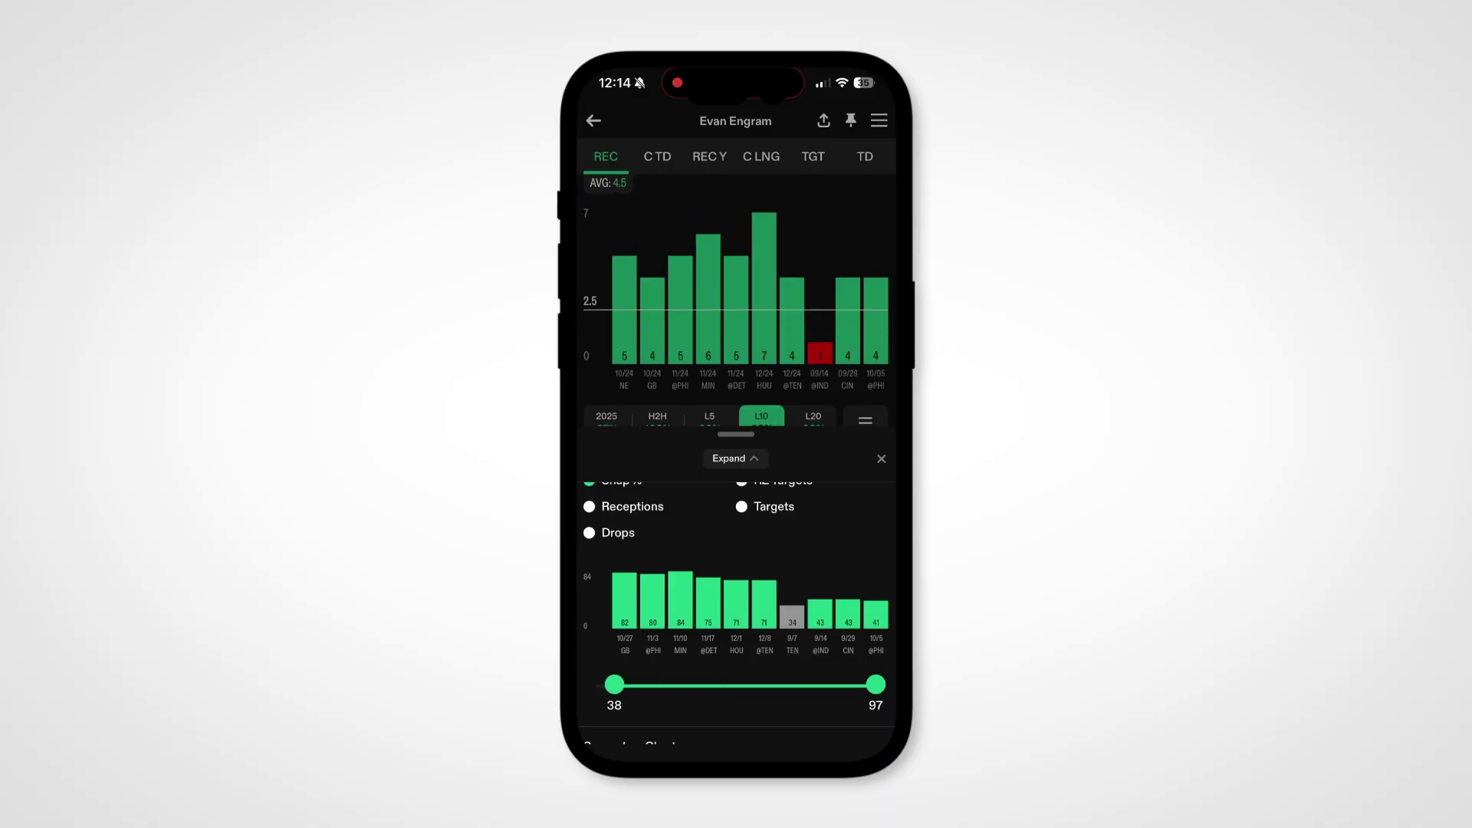
scroll(736, 613, "up", 2)
left_click(613, 516)
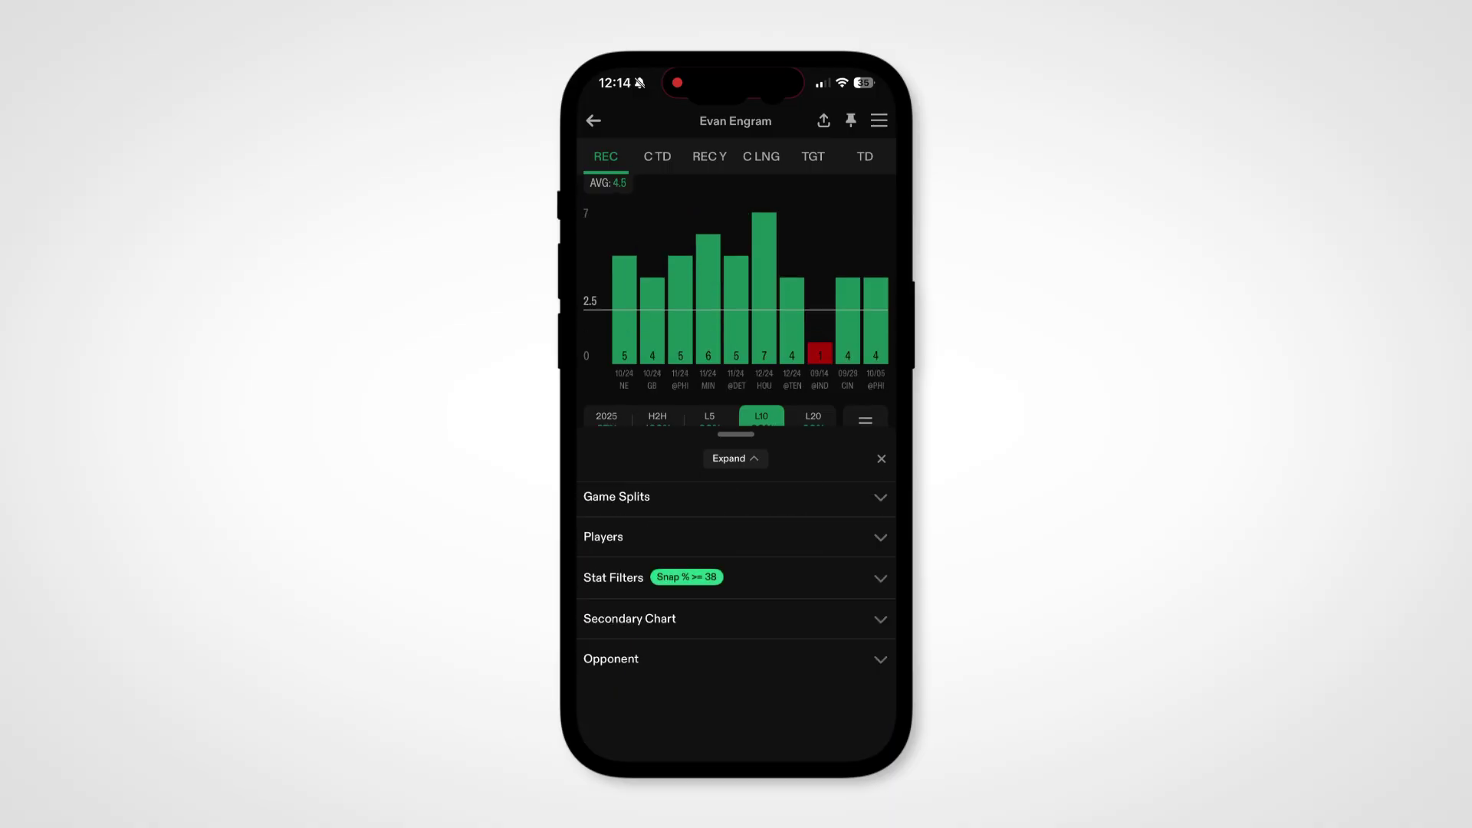
Preview the Snap % secondary-chart overlay and Opponent filters, then close the filter panel.
left_click(629, 618)
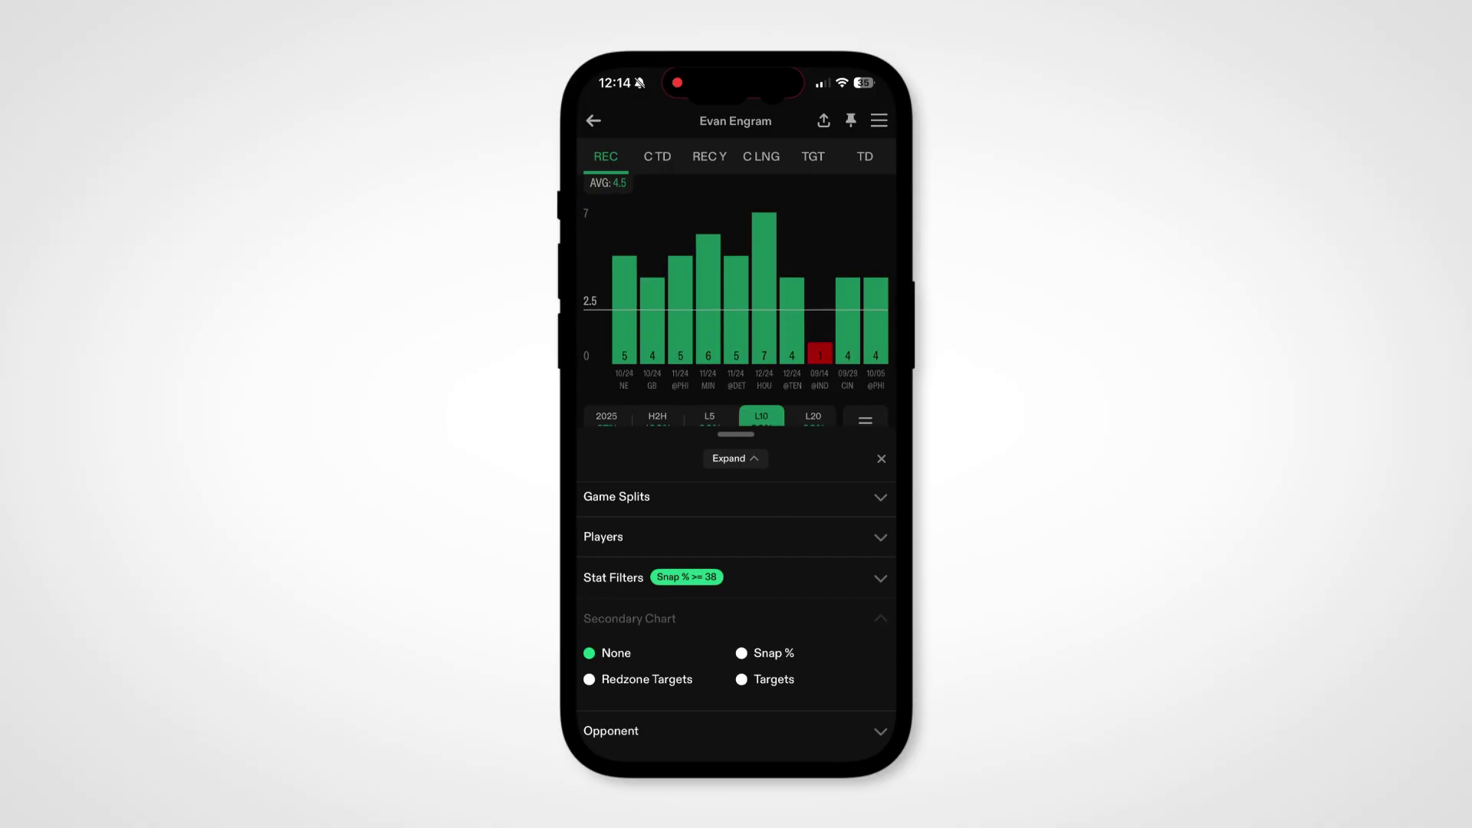
left_click(742, 652)
left_click(589, 652)
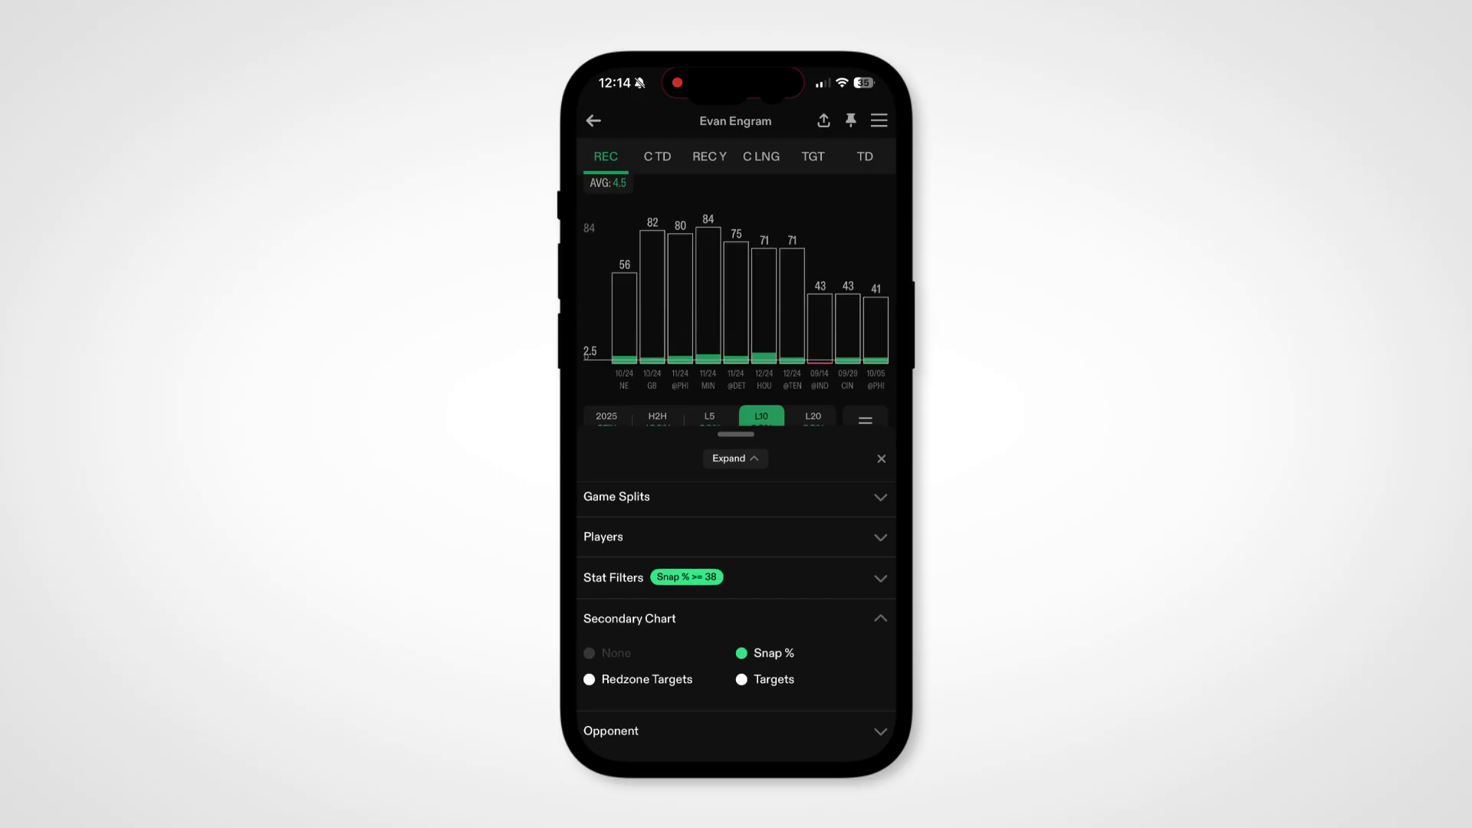
left_click(629, 618)
left_click(611, 658)
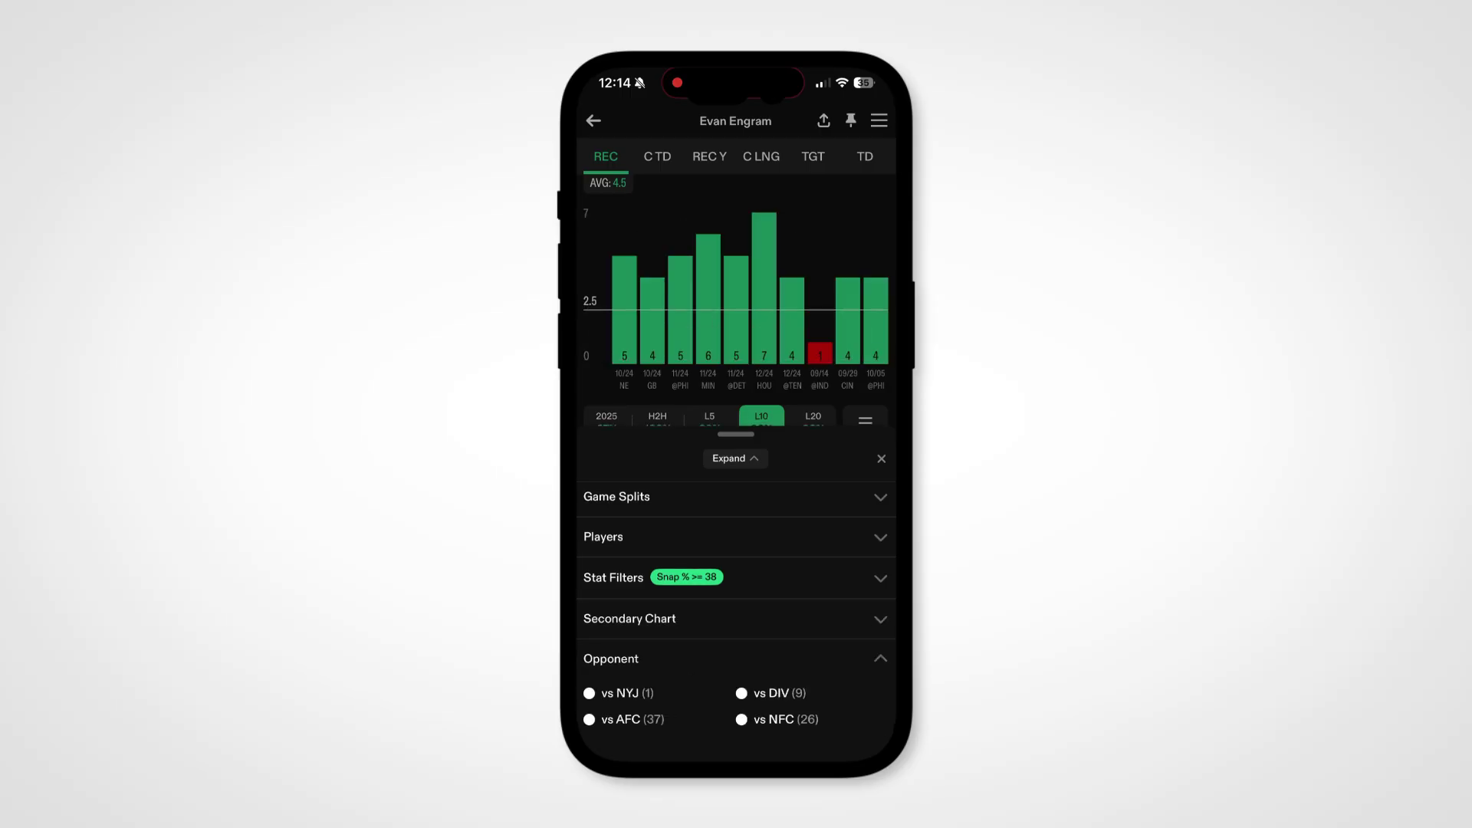
left_click(611, 658)
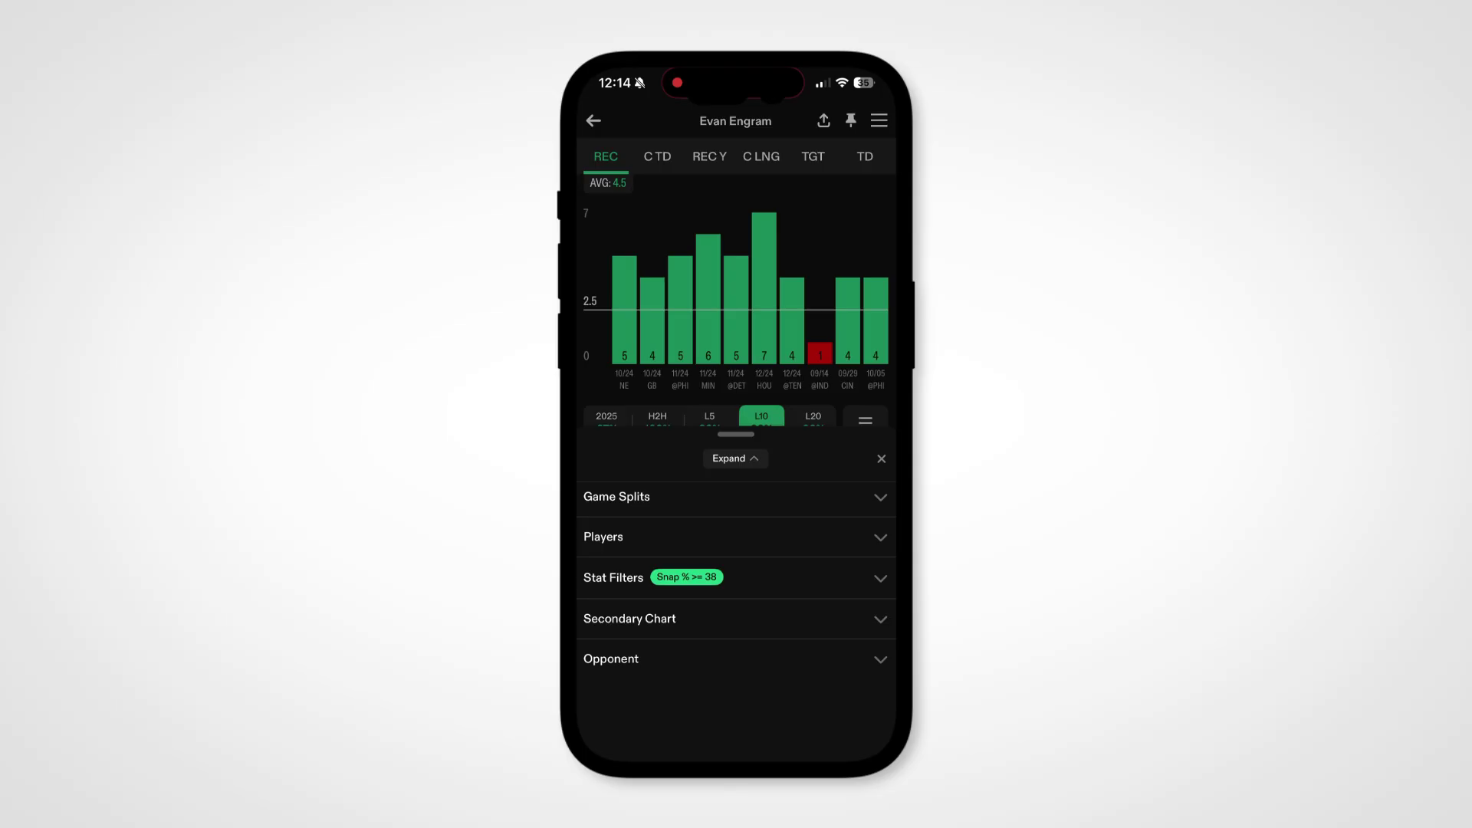
left_click(881, 458)
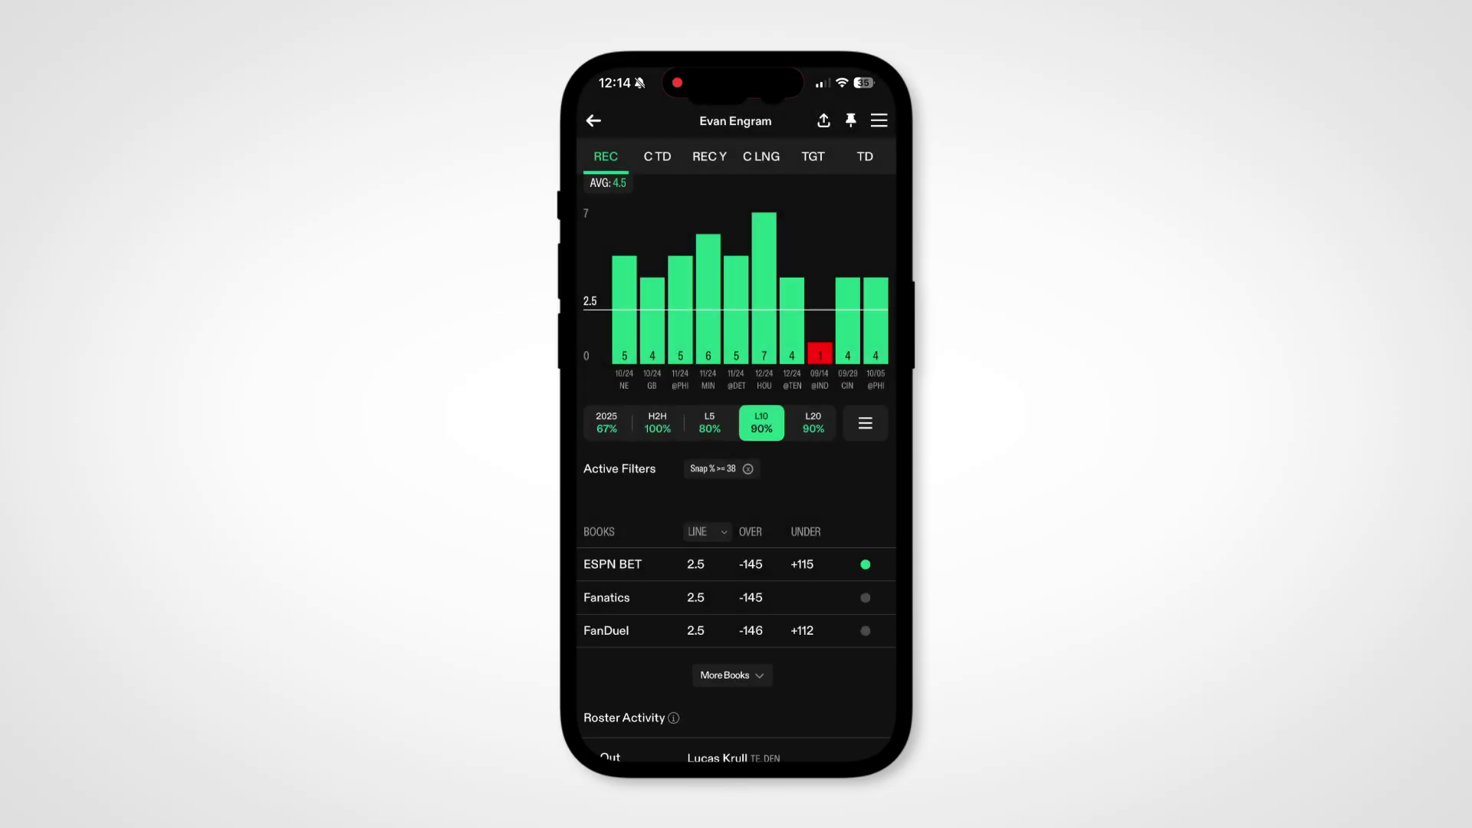
Switch the prop's odds from Pinnacle to betPARX and collapse the sportsbook list to three.
left_click(731, 675)
scroll(736, 460, "down", 3)
scroll(736, 467, "down", 1)
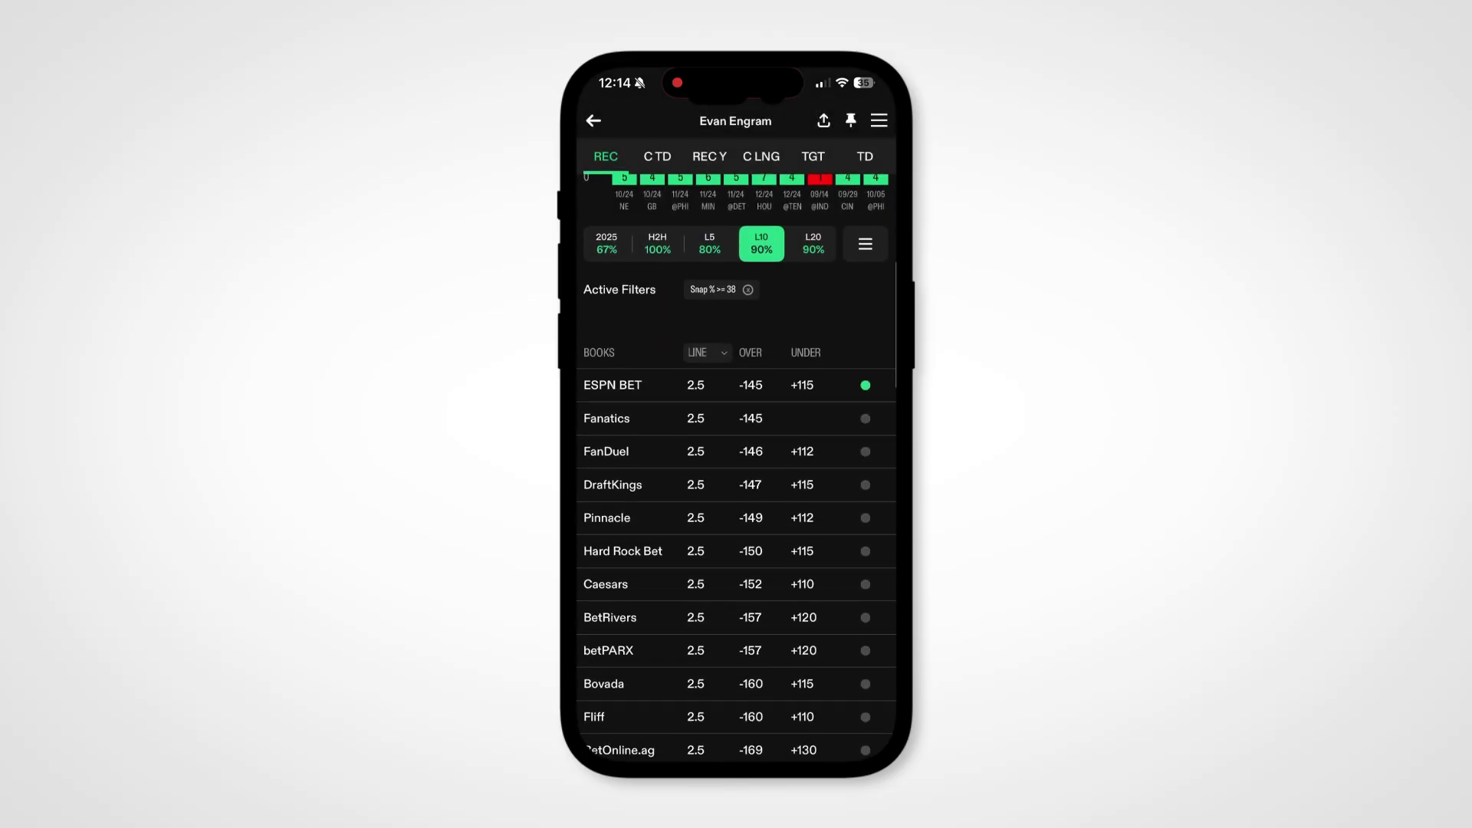
left_click(735, 518)
left_click(608, 650)
scroll(736, 467, "down", 2)
left_click(736, 713)
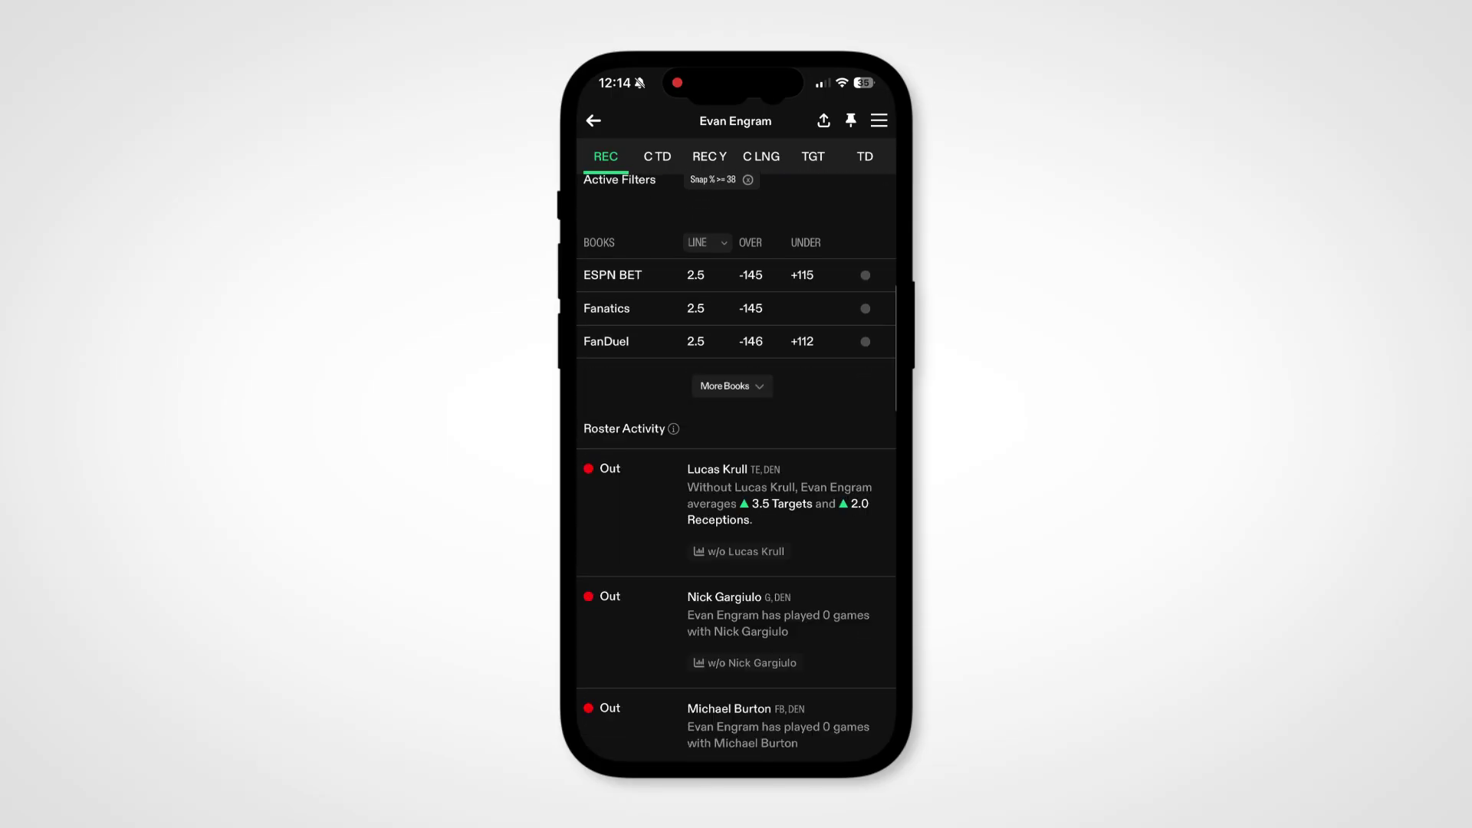
Scroll through roster absences, NYJ matchup data and the receiving chart.
scroll(736, 468, "down", 8)
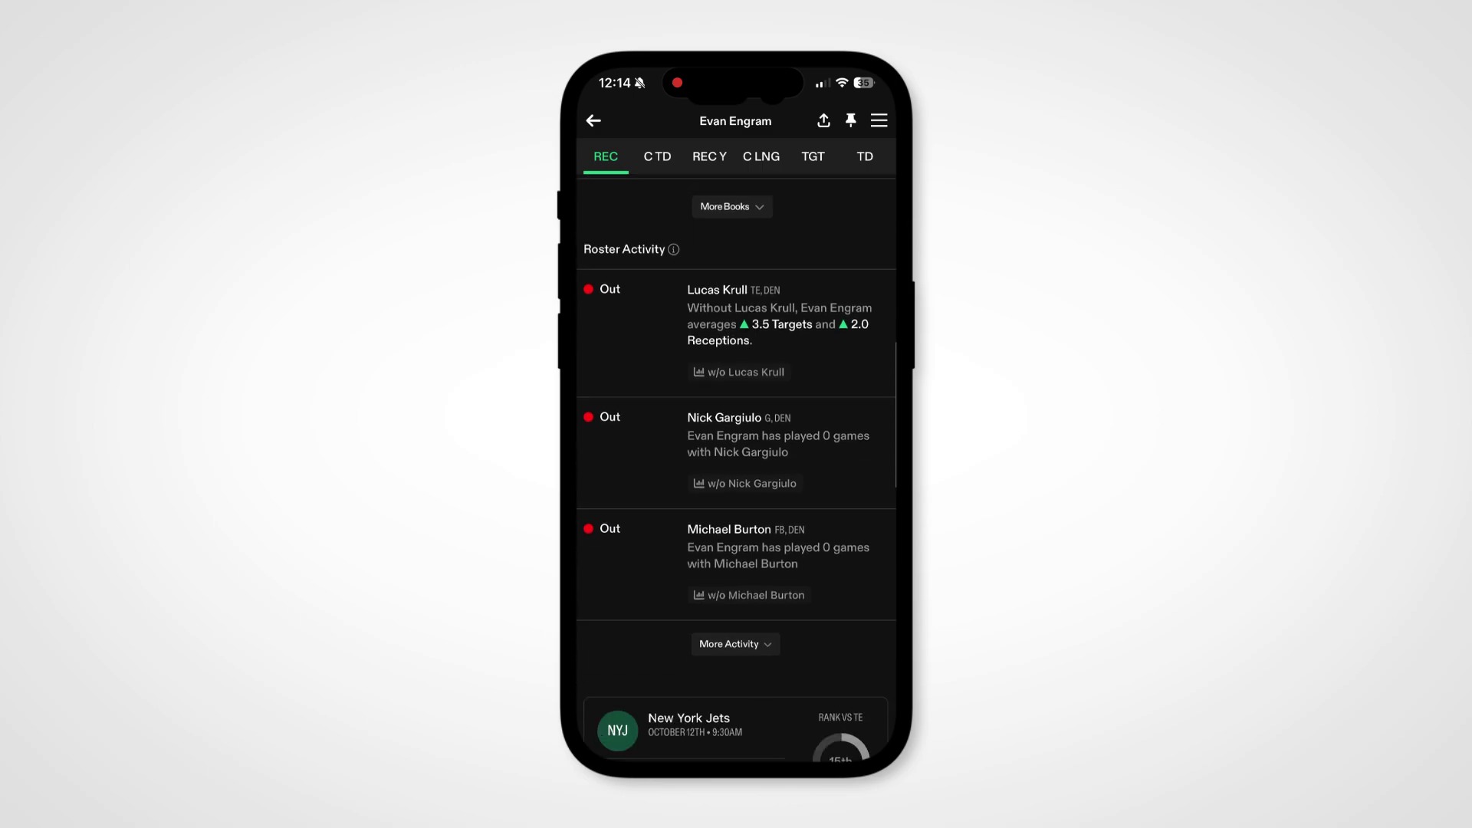
scroll(736, 468, "down", 4)
scroll(736, 468, "down", 3)
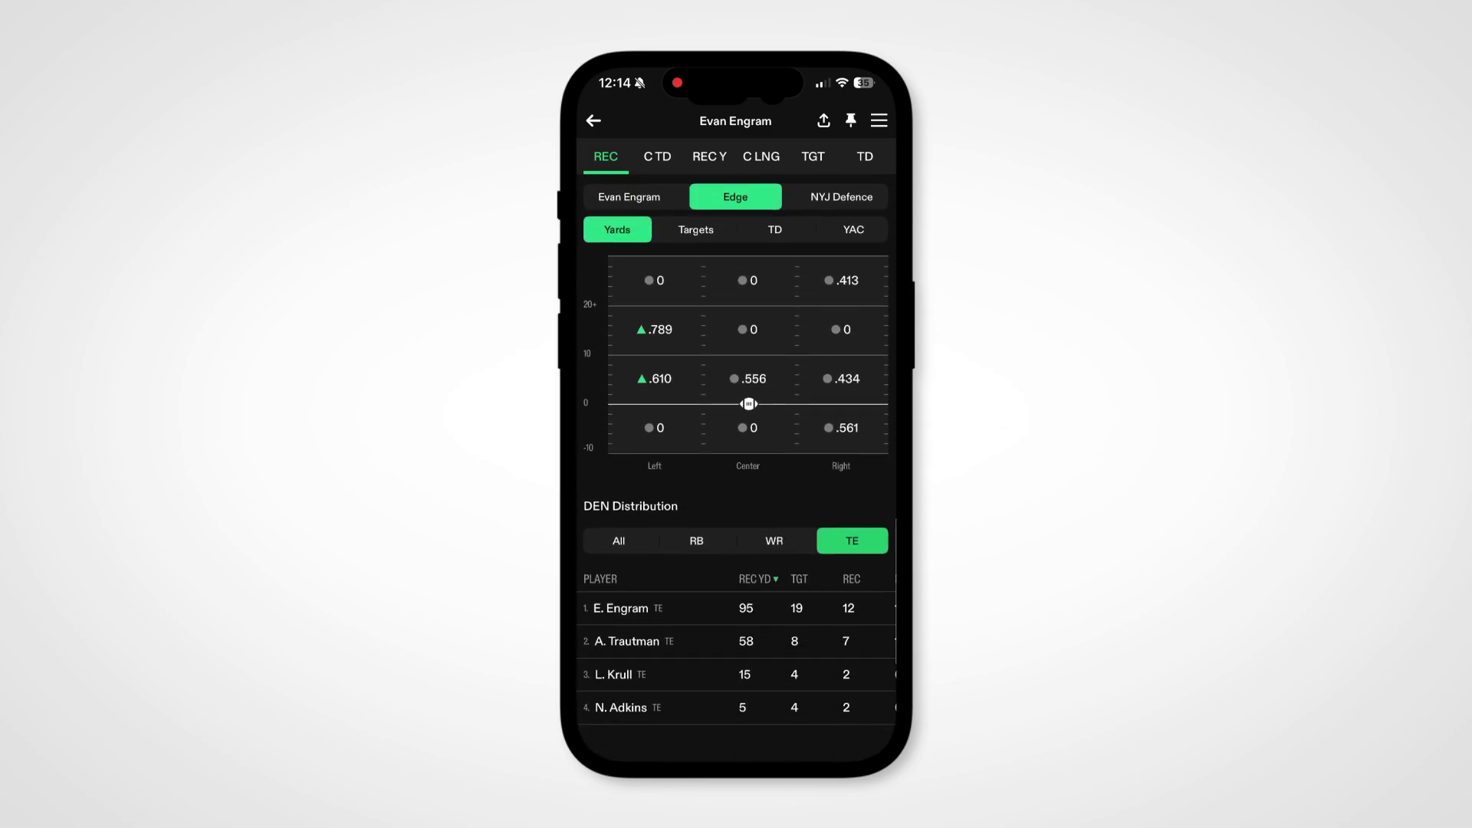
scroll(736, 468, "up", 7)
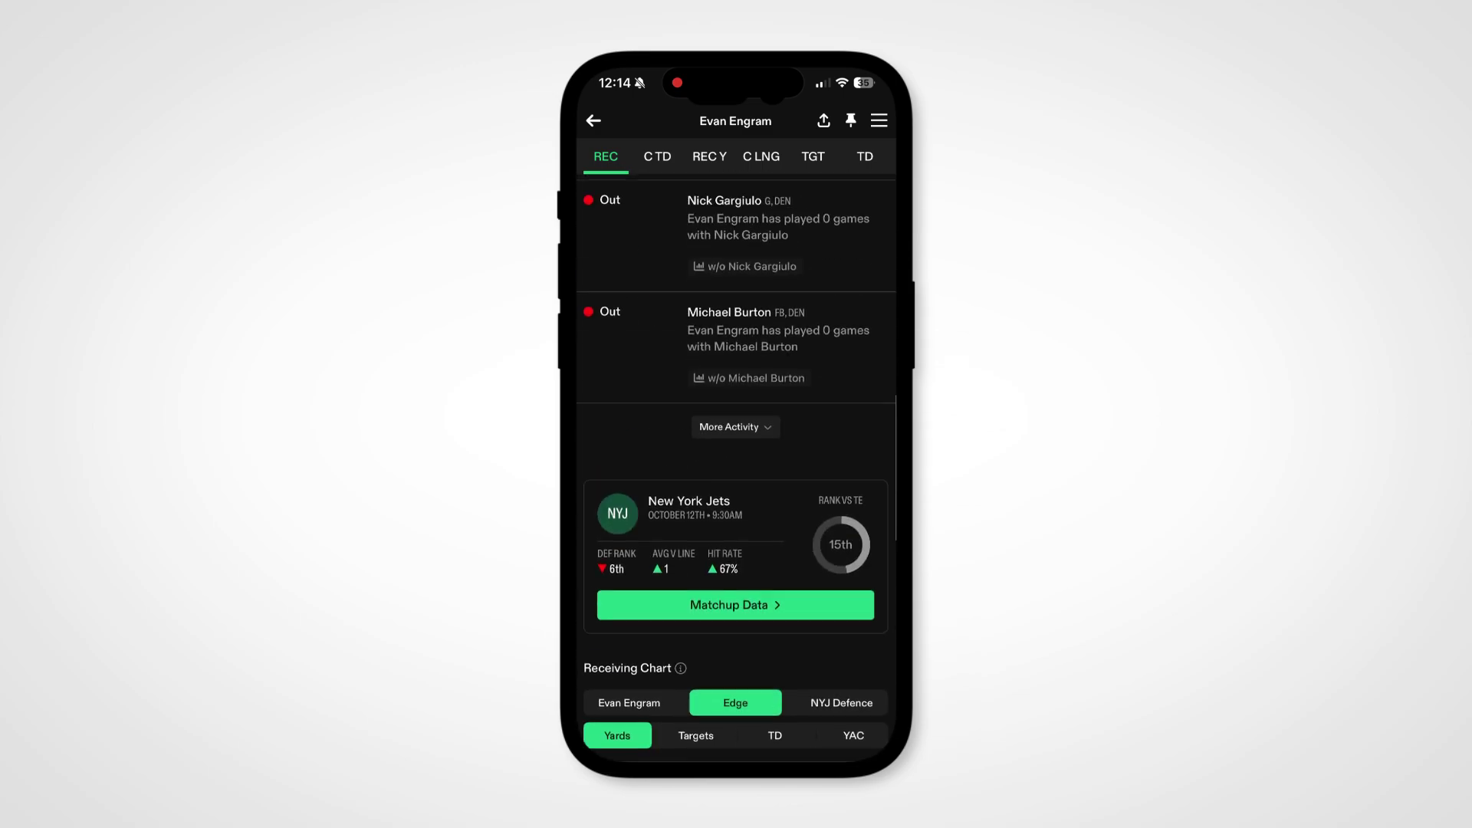
scroll(736, 468, "up", 6)
scroll(736, 467, "up", 6)
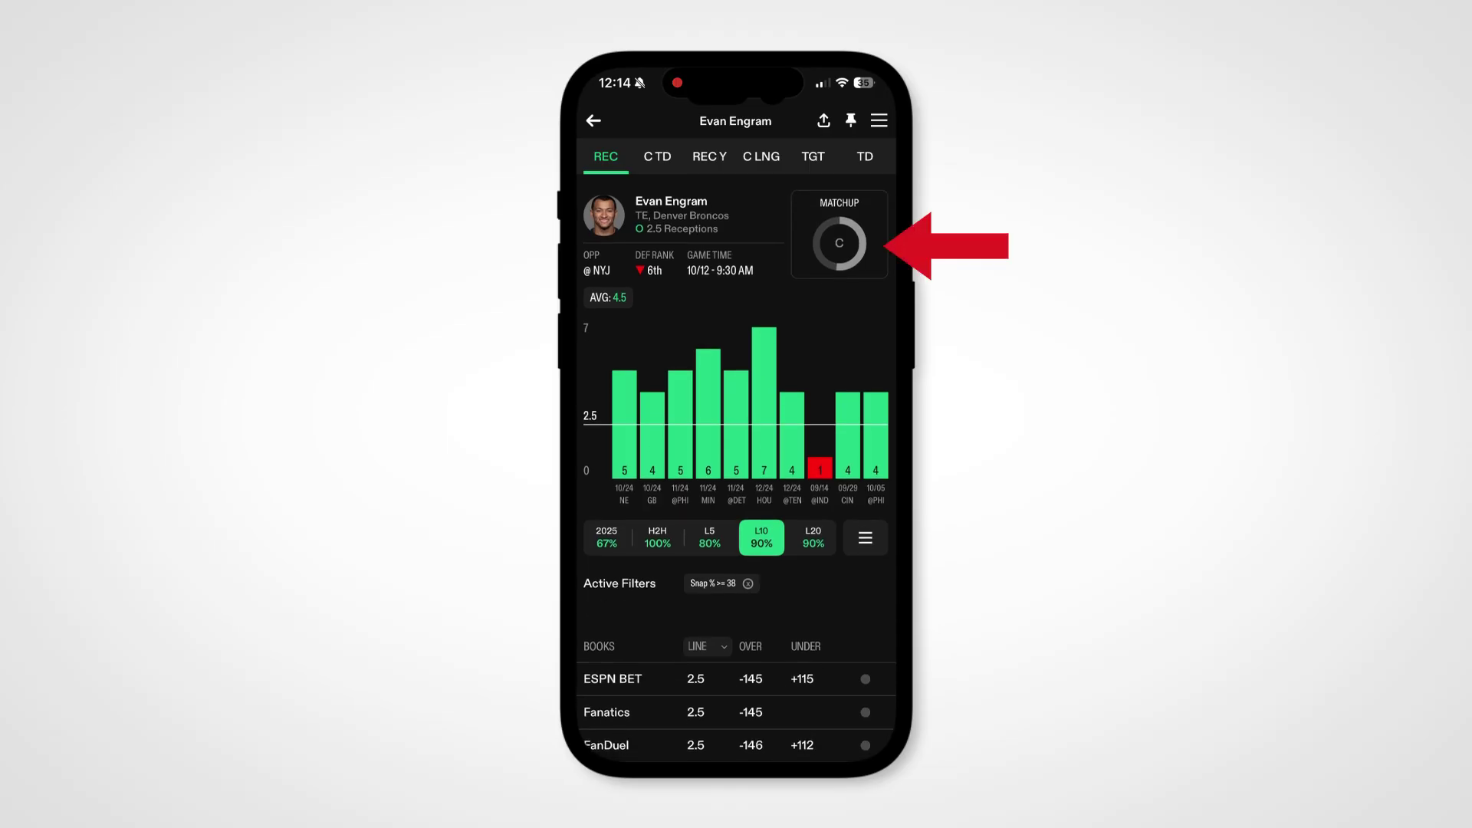
left_click(839, 243)
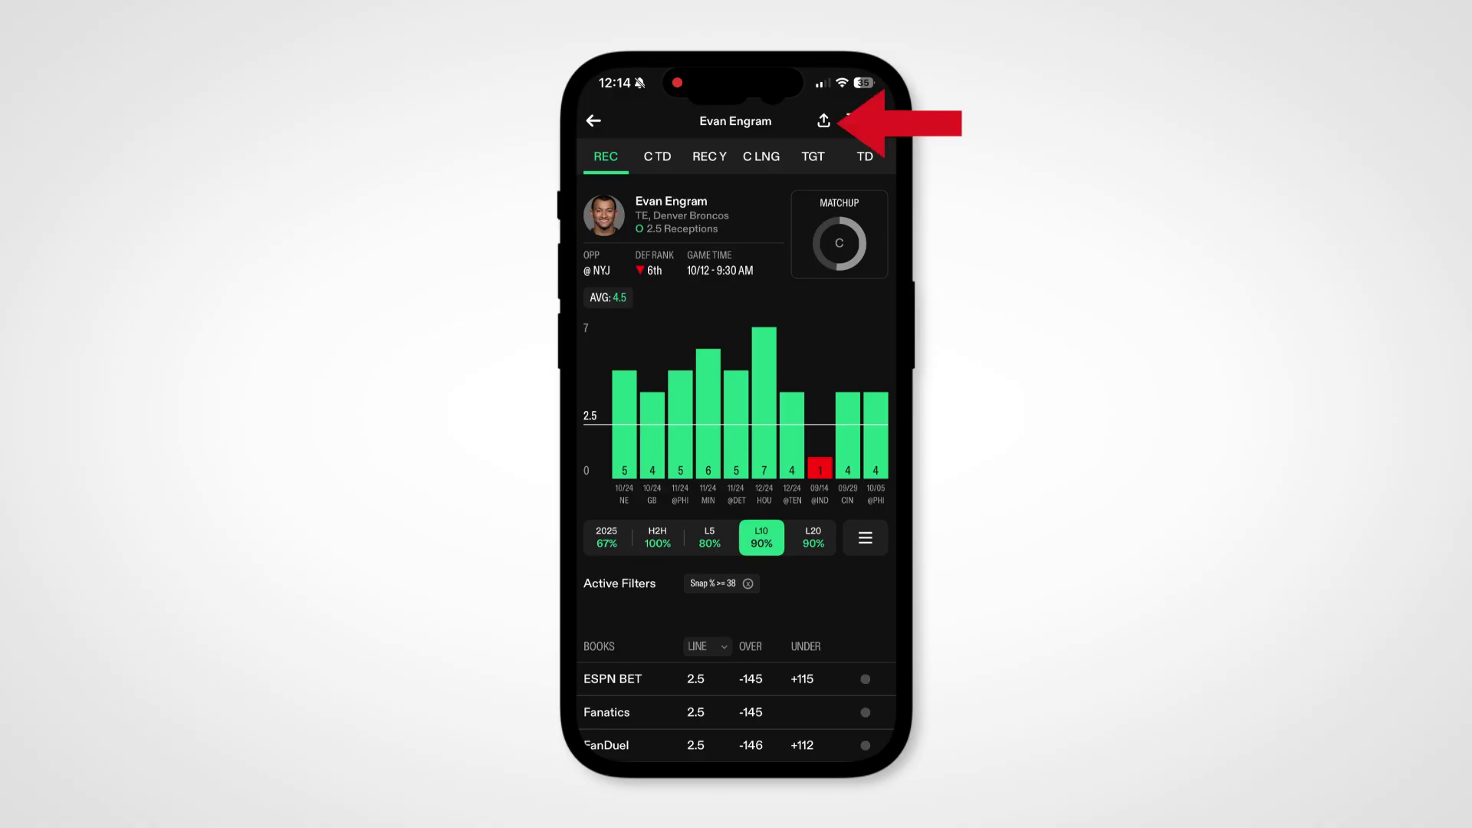
left_click(823, 121)
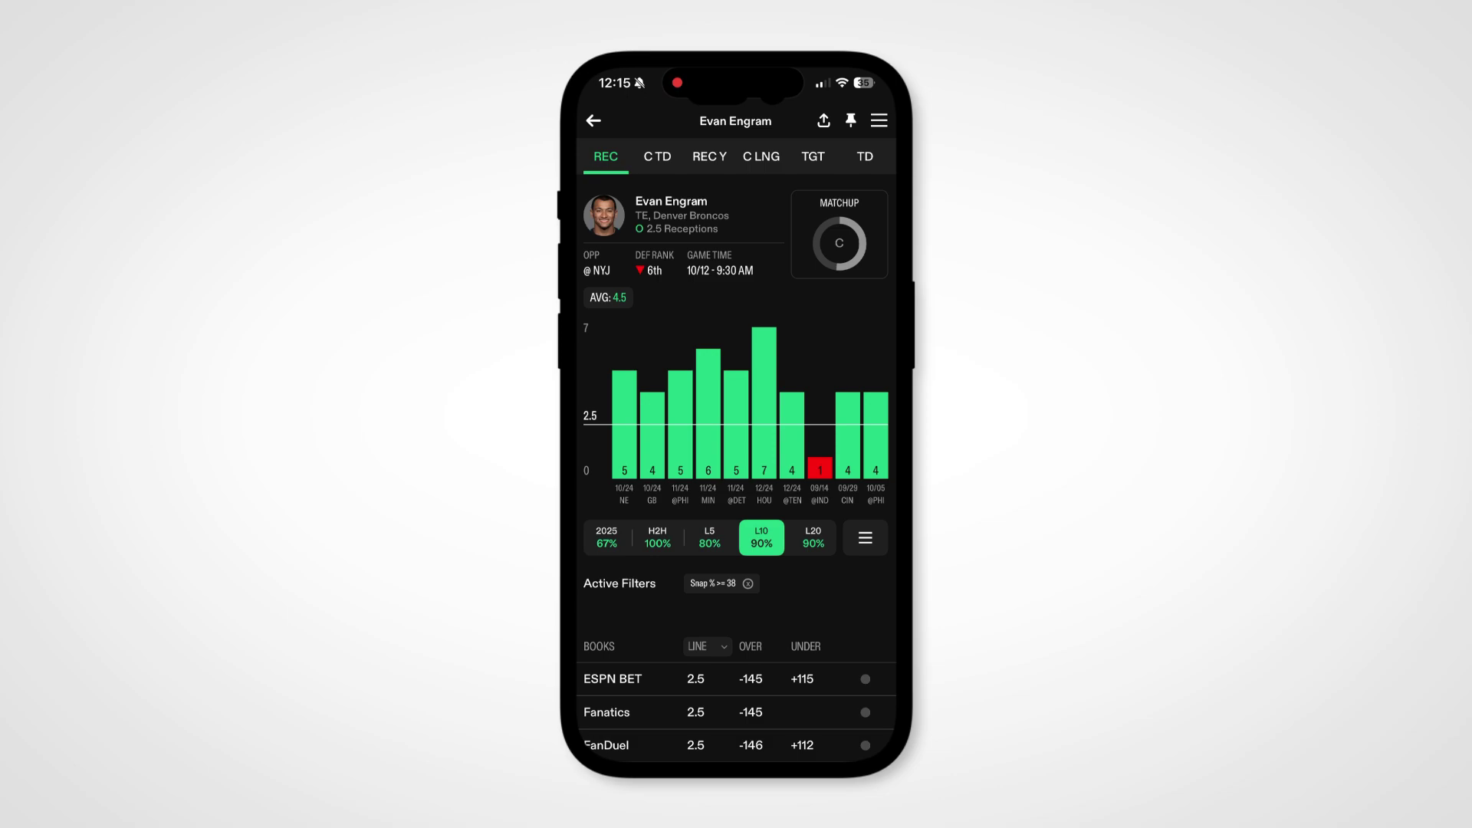
Open the share card of Evan Engram's snap-filtered receptions chart.
left_click(823, 121)
Go back from the share card to the 12-game NFL receptions list.
left_click(593, 121)
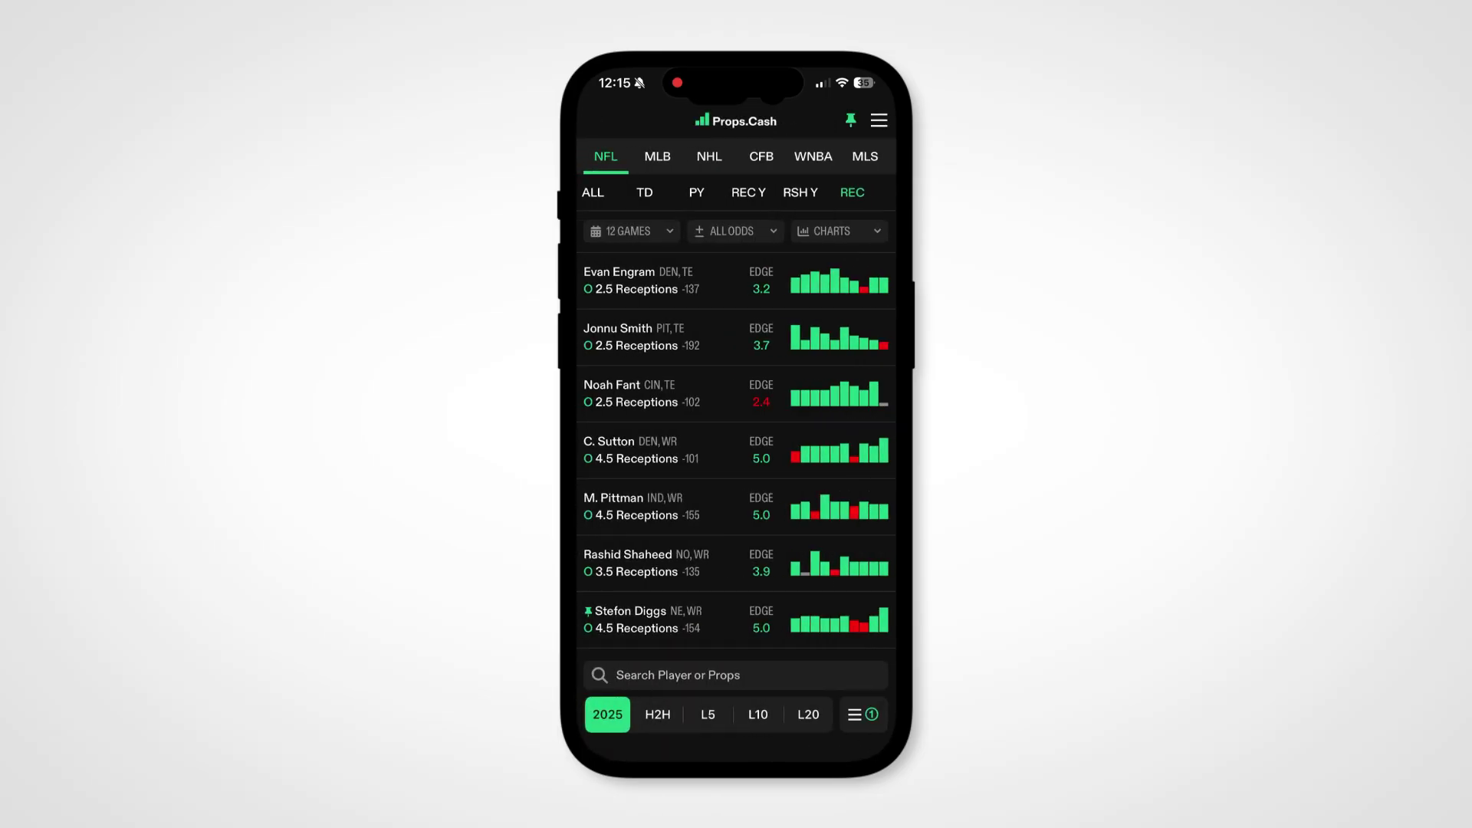